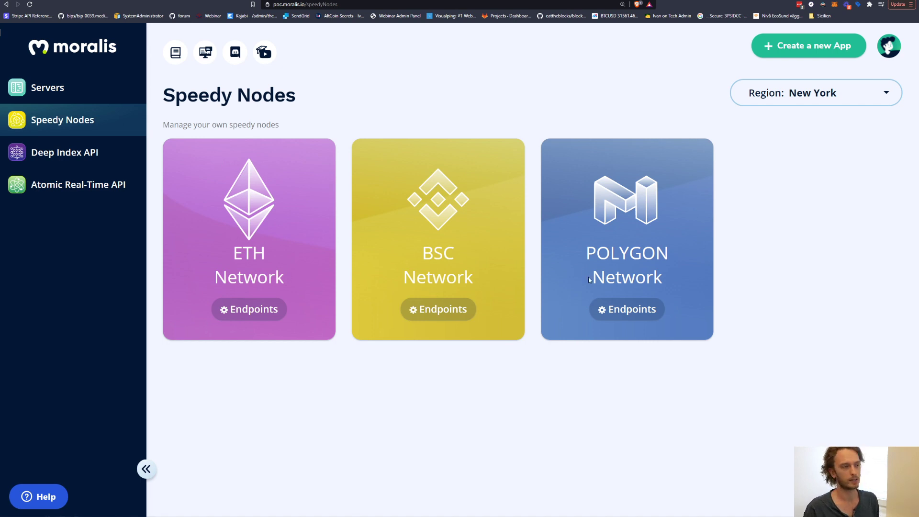
- Open the BSC Endpoints list and look over the mainnet, testnet and testnet archive URLs
{"action": "left_click", "coordinate": [430, 314]}
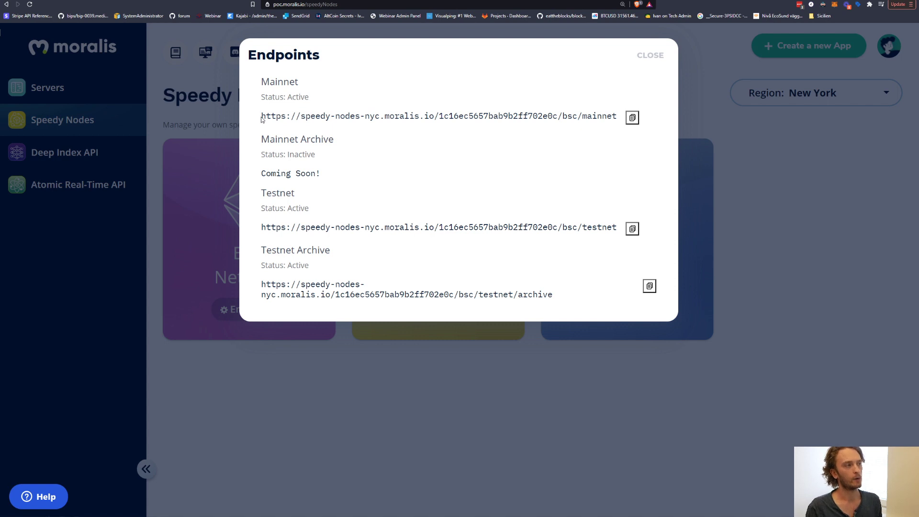
{"action": "left_click_drag", "start_coordinate": [261, 116], "coordinate": [562, 124]}
{"action": "left_click", "coordinate": [632, 118]}
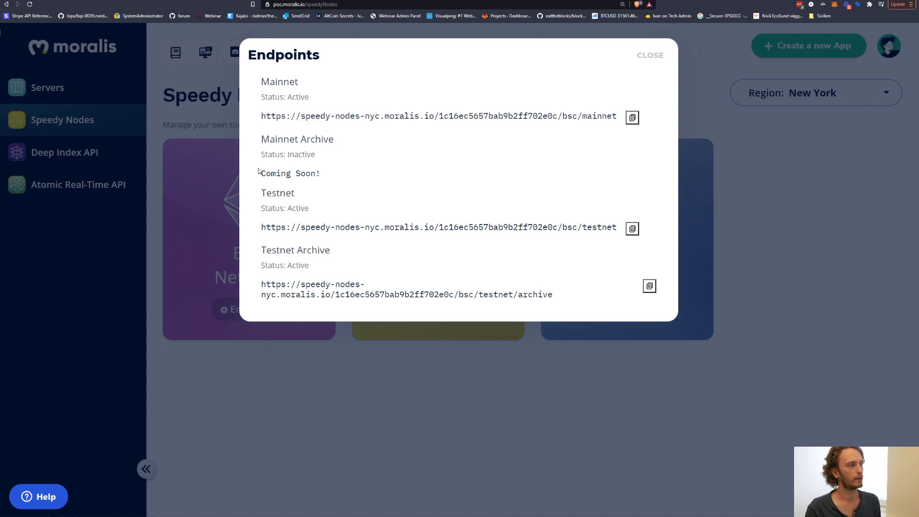
{"action": "left_click_drag", "start_coordinate": [617, 227], "coordinate": [261, 226]}
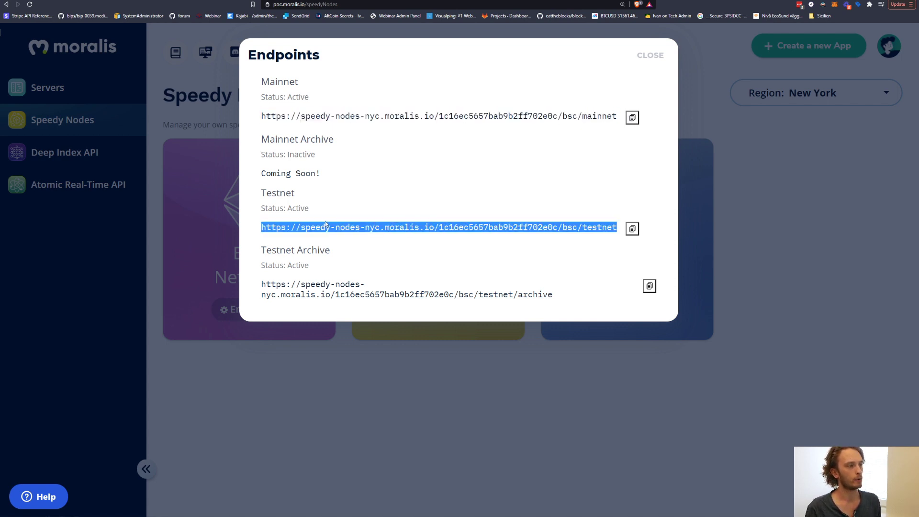
{"action": "left_click", "coordinate": [262, 227]}
{"action": "left_click_drag", "start_coordinate": [260, 284], "coordinate": [566, 301]}
{"action": "left_click", "coordinate": [566, 301]}
- Inspect the Mainnet Archive entry, shown as inactive with a Coming Soon! note
{"action": "left_click_drag", "start_coordinate": [259, 144], "coordinate": [328, 154]}
{"action": "left_click", "coordinate": [311, 154]}
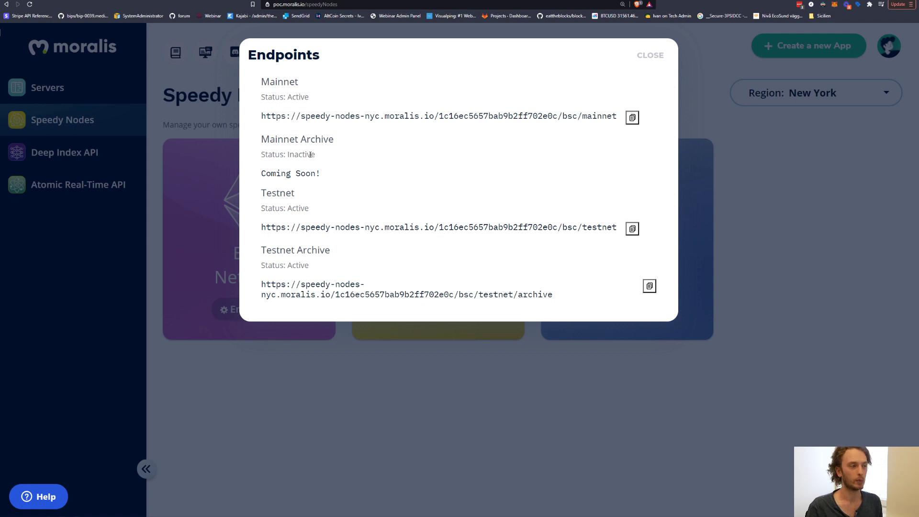
{"action": "left_click_drag", "start_coordinate": [316, 155], "coordinate": [260, 151]}
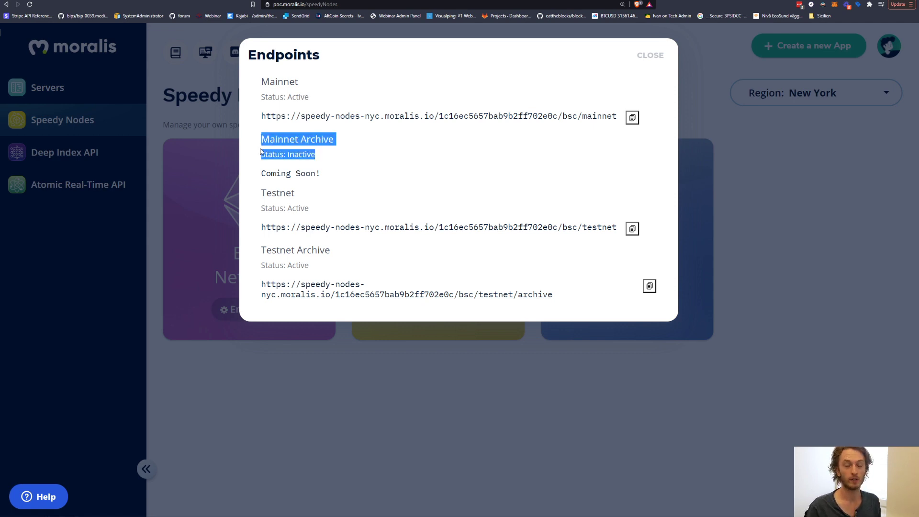
{"action": "left_click", "coordinate": [258, 156]}
{"action": "left_click_drag", "start_coordinate": [258, 156], "coordinate": [349, 160]}
{"action": "left_click", "coordinate": [349, 162]}
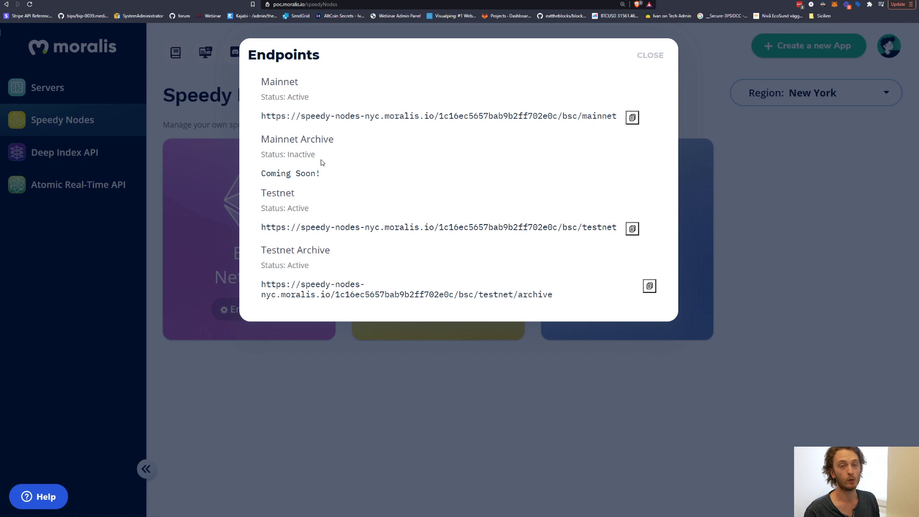
- Look over the BSC mainnet endpoint address
{"action": "left_click_drag", "start_coordinate": [262, 115], "coordinate": [404, 120]}
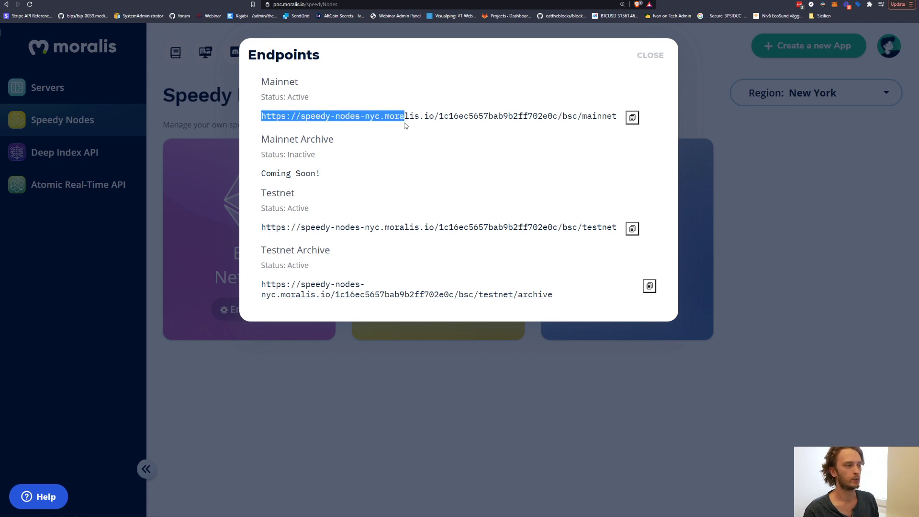
{"action": "left_click", "coordinate": [406, 126]}
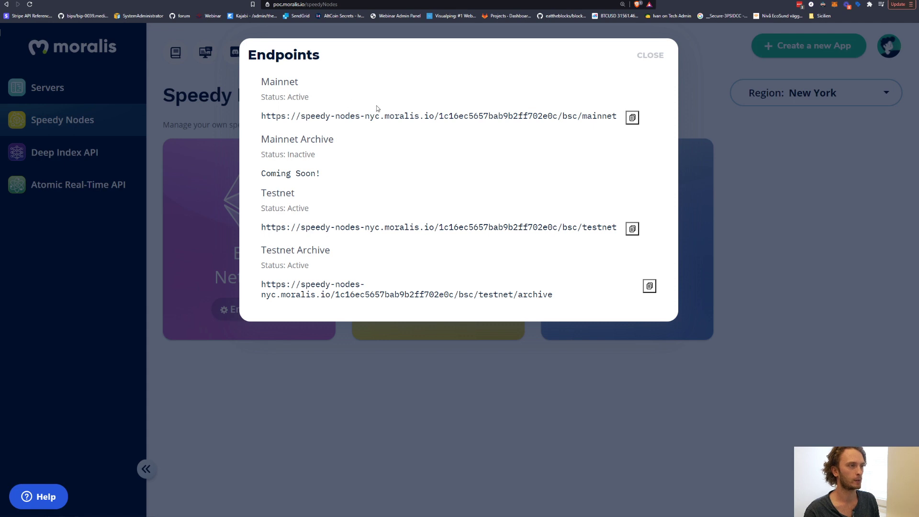
{"action": "left_click_drag", "start_coordinate": [261, 116], "coordinate": [600, 118]}
{"action": "left_click", "coordinate": [558, 151]}
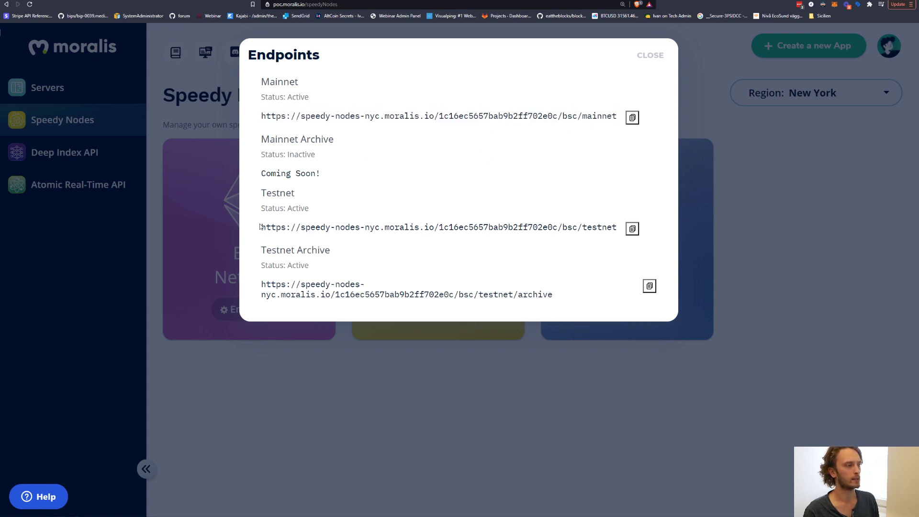
- Copy the BSC testnet endpoint URL and close the Endpoints dialog
{"action": "left_click_drag", "start_coordinate": [537, 227], "coordinate": [543, 228]}
{"action": "left_click", "coordinate": [631, 229]}
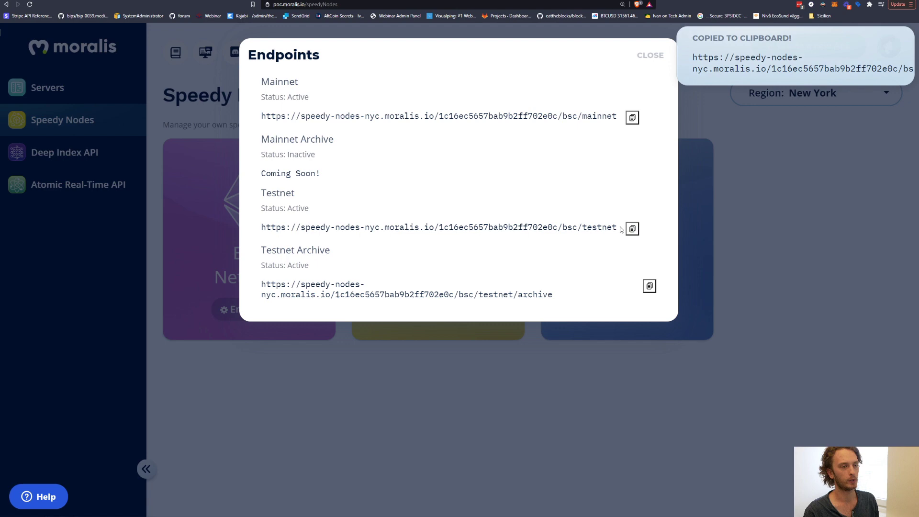
{"action": "left_click_drag", "start_coordinate": [617, 228], "coordinate": [276, 228]}
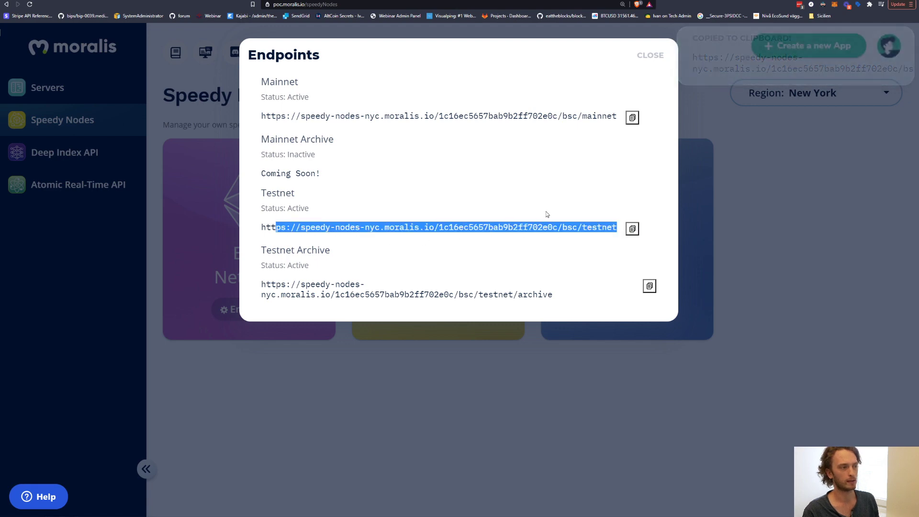
{"action": "left_click", "coordinate": [651, 55]}
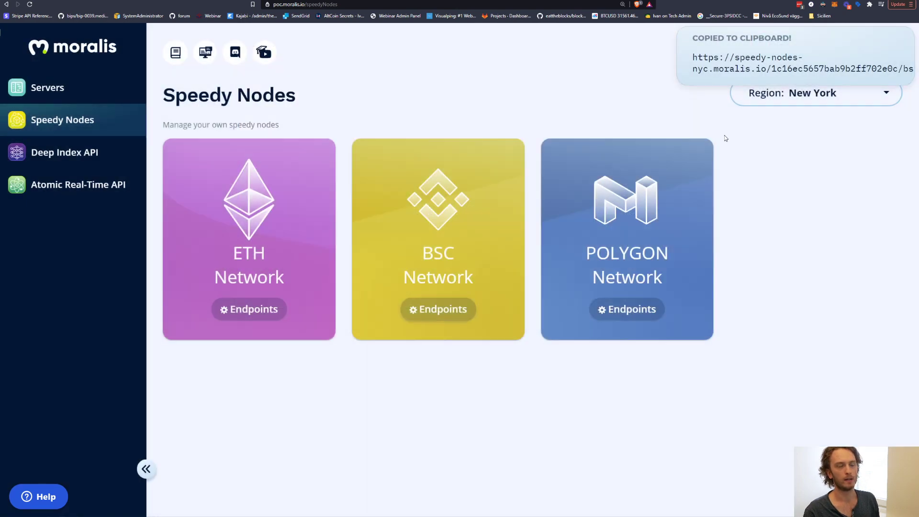
- Open MetaMask's Add Network form under Settings > Networks
{"action": "left_click", "coordinate": [835, 6]}
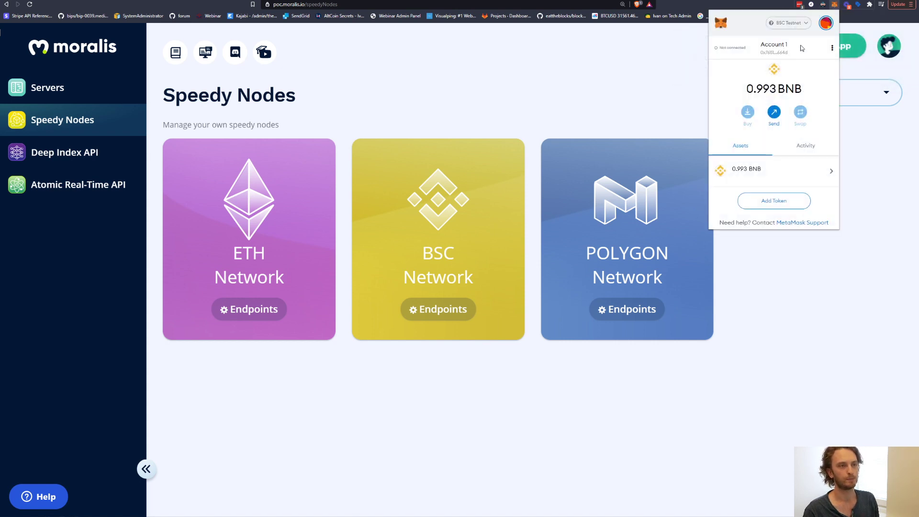
{"action": "left_click", "coordinate": [831, 22]}
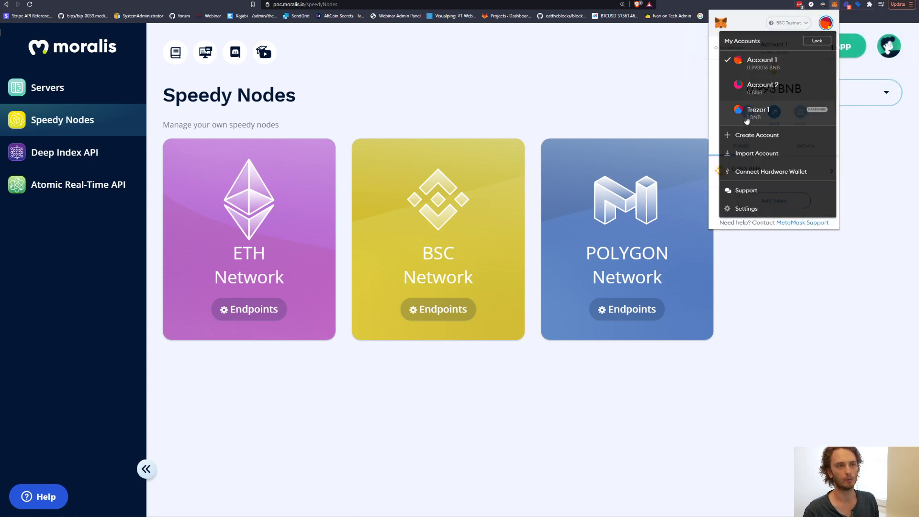
{"action": "left_click", "coordinate": [745, 208]}
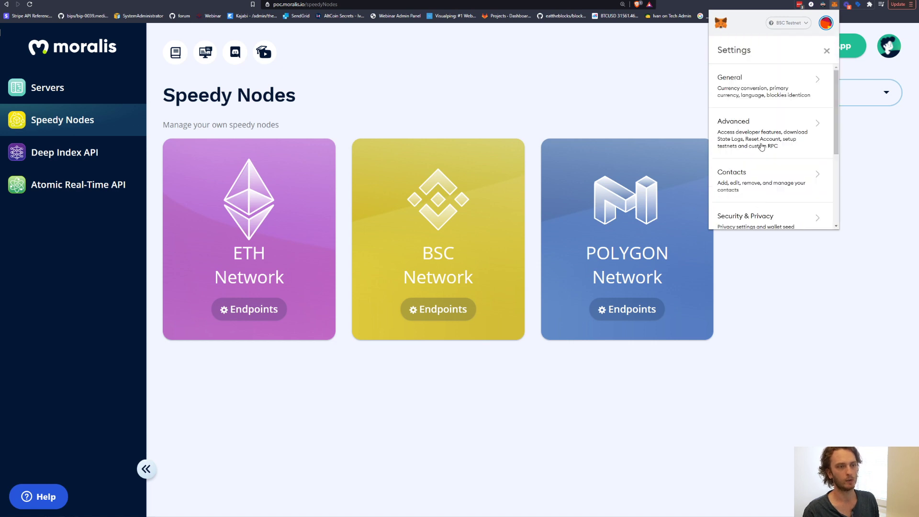
{"action": "scroll", "coordinate": [761, 148], "scroll_direction": "down", "scroll_amount": 3}
{"action": "left_click", "coordinate": [759, 161]}
{"action": "scroll", "coordinate": [766, 167], "scroll_direction": "down", "scroll_amount": 2}
{"action": "scroll", "coordinate": [769, 173], "scroll_direction": "down", "scroll_amount": 1}
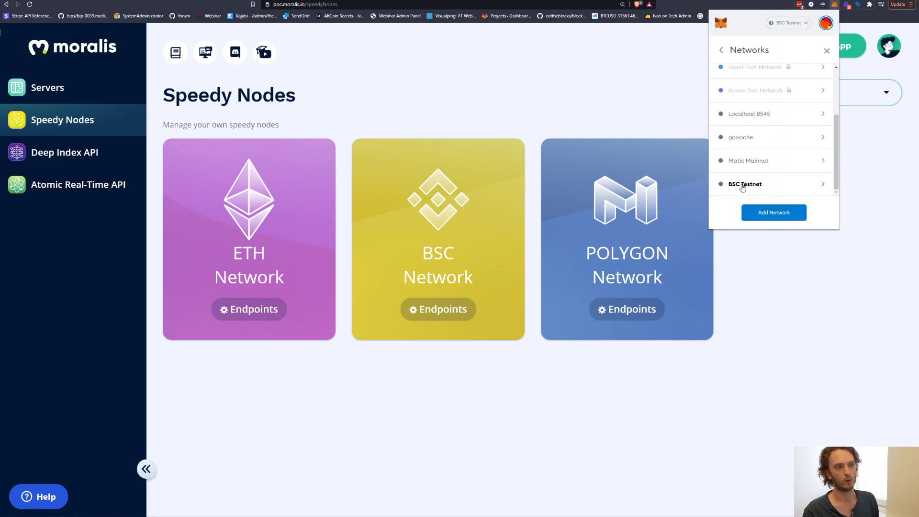
{"action": "left_click", "coordinate": [764, 211]}
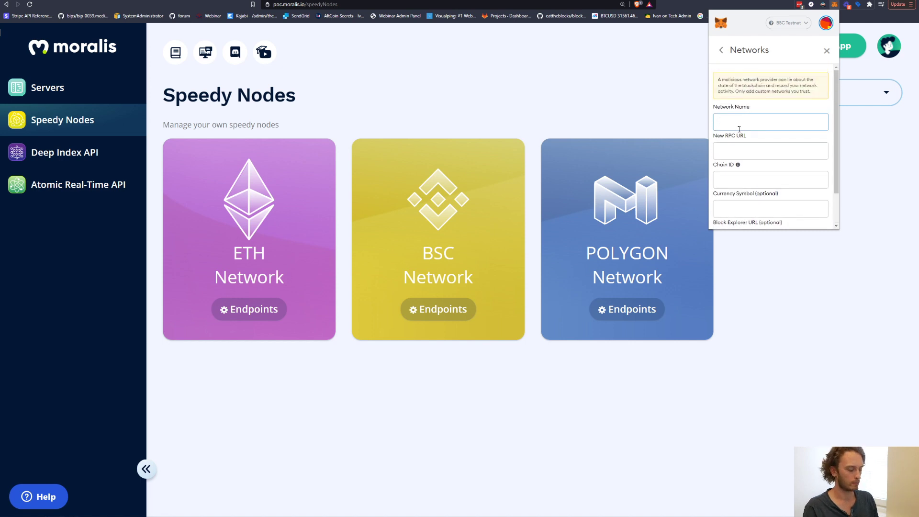
- Name the network 'BSC Testnet', use the copied testnet endpoint as RPC URL, with chain ID 97
{"action": "type", "text": "BSC Testnet"}
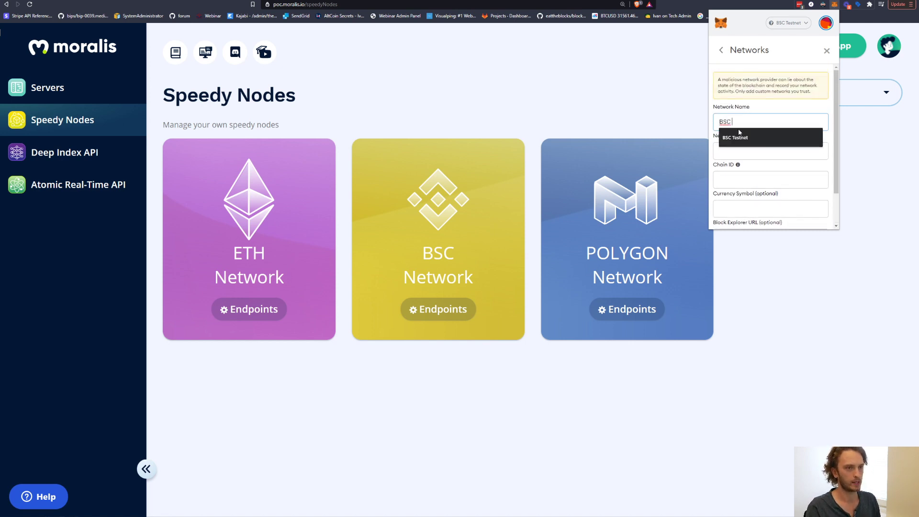
{"action": "key", "text": "Tab"}
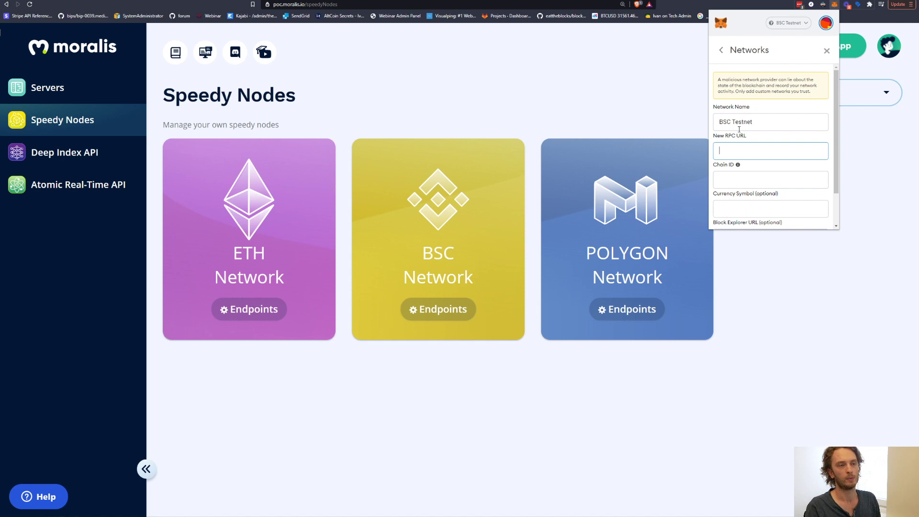
{"action": "key", "text": "ctrl+v"}
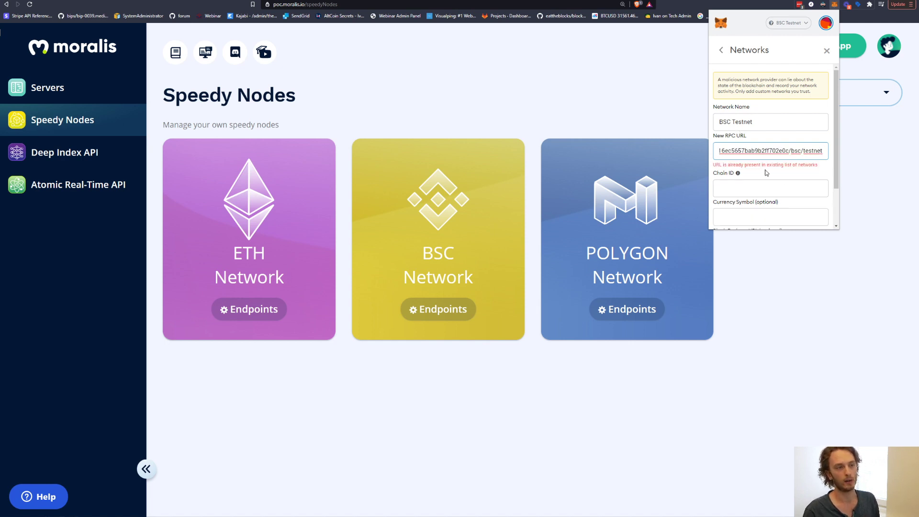
{"action": "left_click", "coordinate": [762, 187]}
{"action": "scroll", "coordinate": [764, 183], "scroll_direction": "down", "scroll_amount": 1}
{"action": "type", "text": "97"}
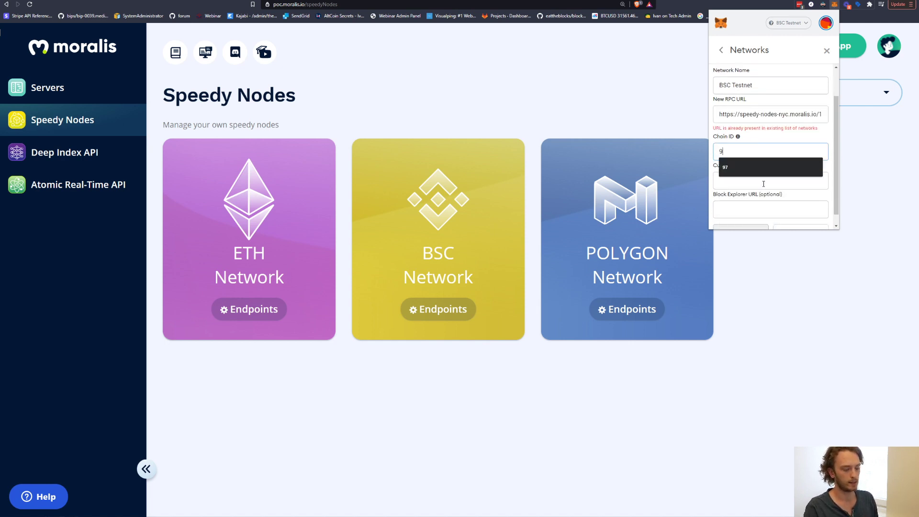
- Set the currency symbol to BNB and leave the block explorer URL empty
{"action": "left_click", "coordinate": [763, 183]}
{"action": "scroll", "coordinate": [764, 183], "scroll_direction": "down", "scroll_amount": 1}
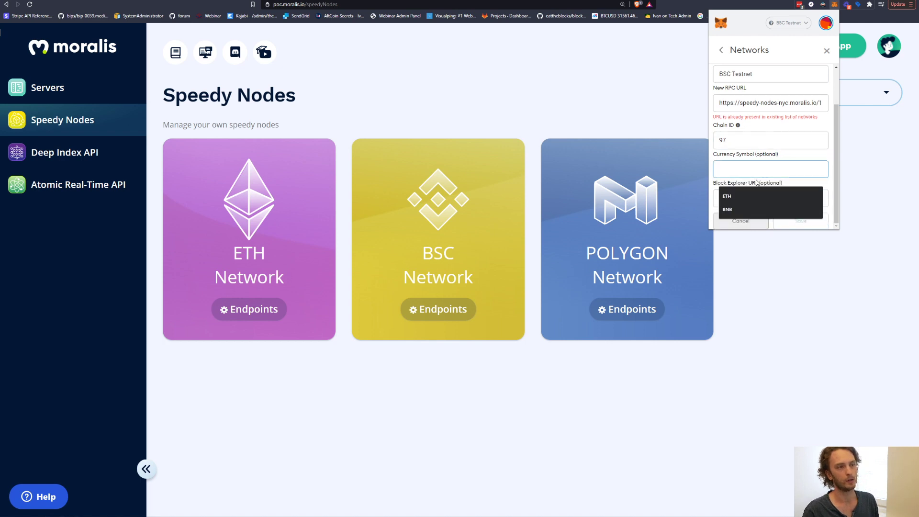
{"action": "type", "text": "BNB"}
{"action": "left_click", "coordinate": [756, 184]}
{"action": "left_click", "coordinate": [747, 193]}
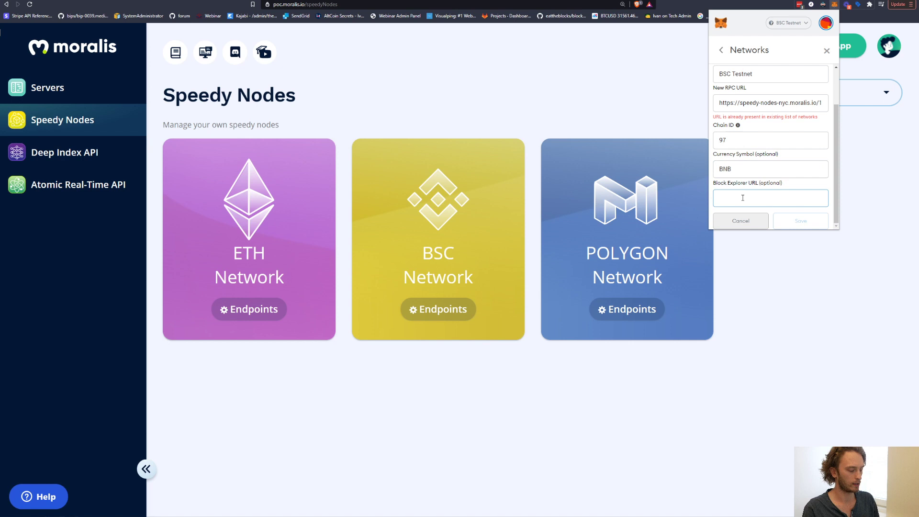
{"action": "type", "text": "bscscan"}
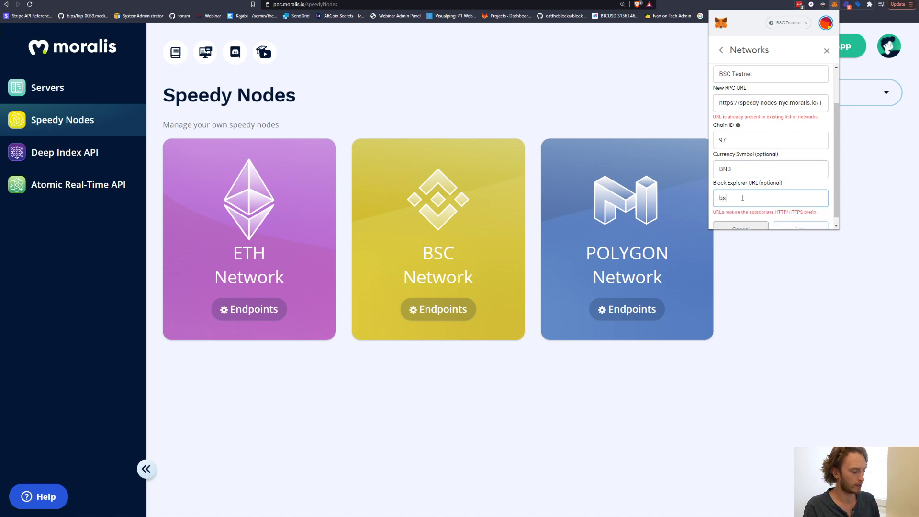
{"action": "key", "text": "BackSpace"}
{"action": "key", "text": "BackSpace"}
{"action": "key", "text": "BackSpace"}
{"action": "key", "text": "BackSpace"}
{"action": "key", "text": "BackSpace"}
{"action": "key", "text": "BackSpace"}
{"action": "key", "text": "BackSpace"}
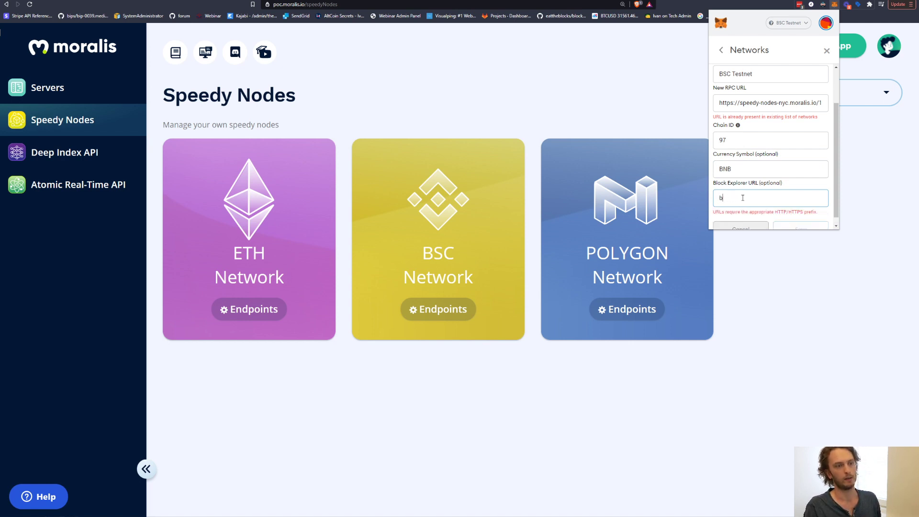
{"action": "left_click", "coordinate": [801, 216]}
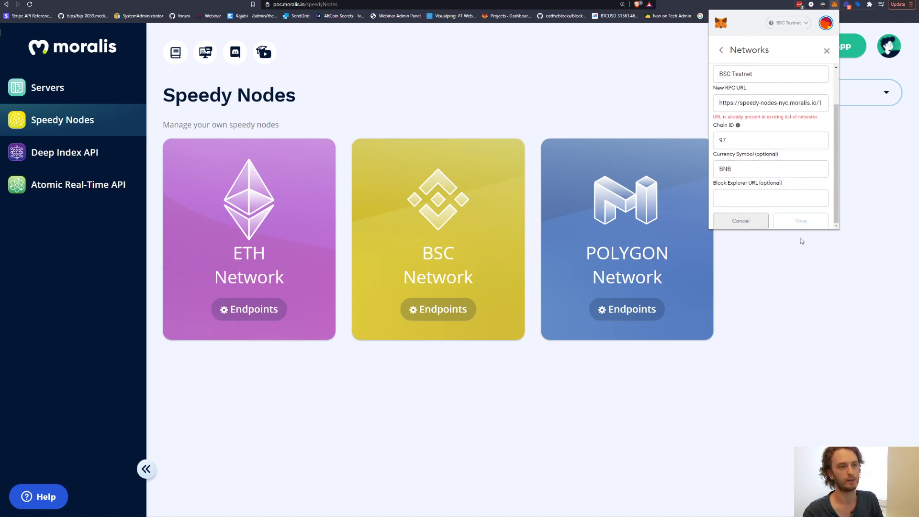
{"action": "scroll", "coordinate": [796, 185], "scroll_direction": "up", "scroll_amount": 2}
{"action": "scroll", "coordinate": [753, 192], "scroll_direction": "down", "scroll_amount": 2}
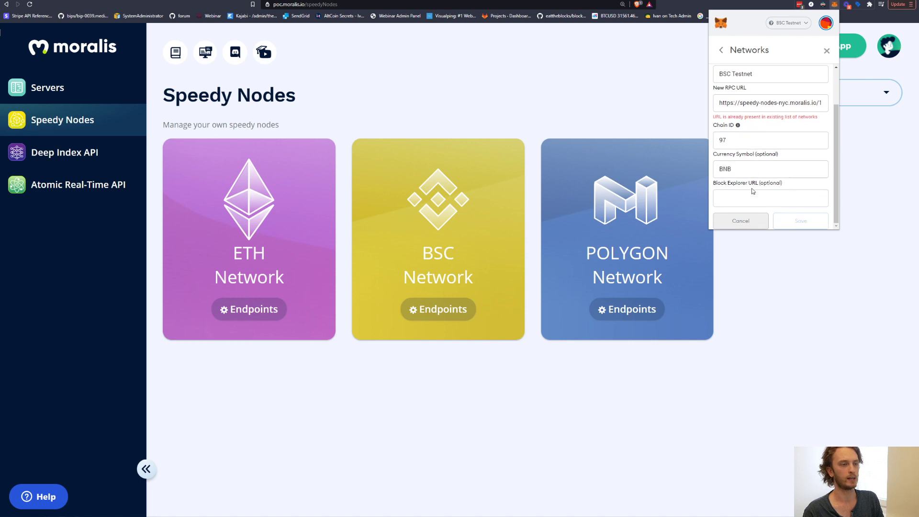
- Exit MetaMask settings, check the 0.993 BNB testnet balance, and switch to Remix
{"action": "left_click", "coordinate": [744, 221]}
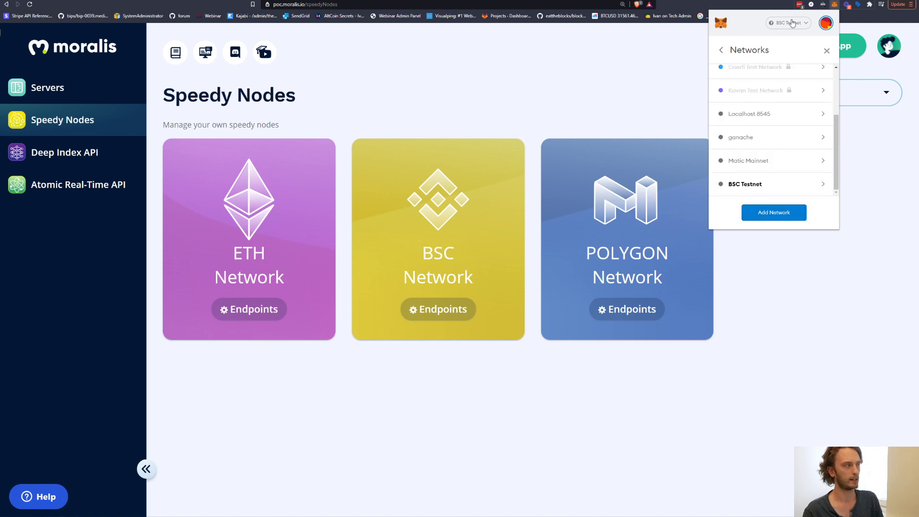
{"action": "left_click", "coordinate": [721, 50]}
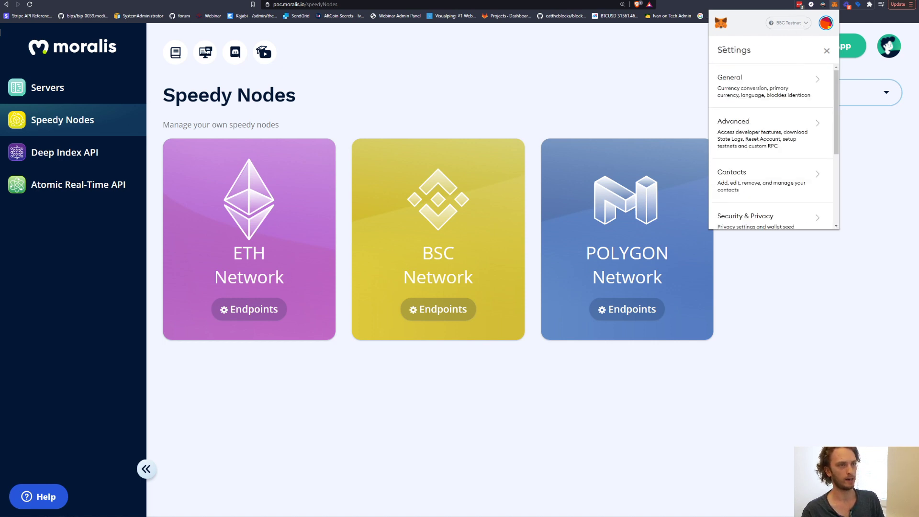
{"action": "left_click", "coordinate": [827, 50]}
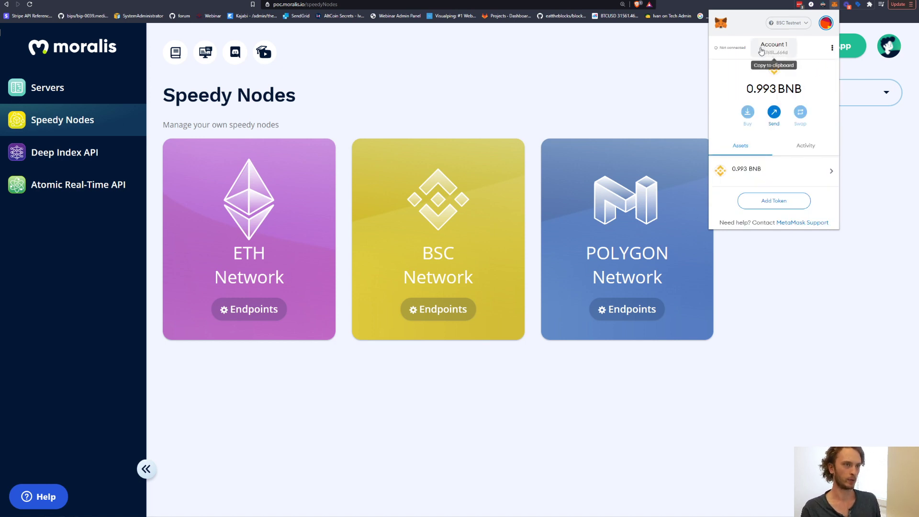
{"action": "left_click_drag", "start_coordinate": [750, 87], "coordinate": [806, 91]}
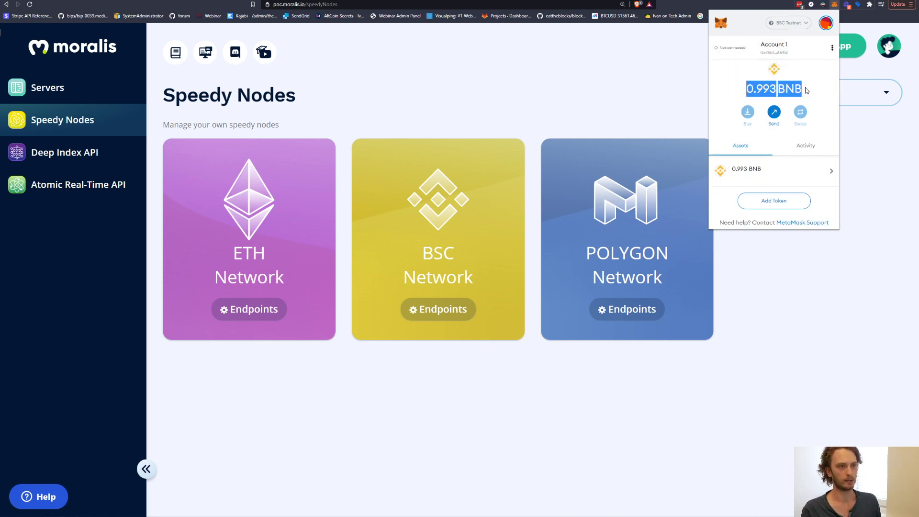
{"action": "left_click", "coordinate": [762, 84]}
{"action": "key", "text": "ctrl+Tab"}
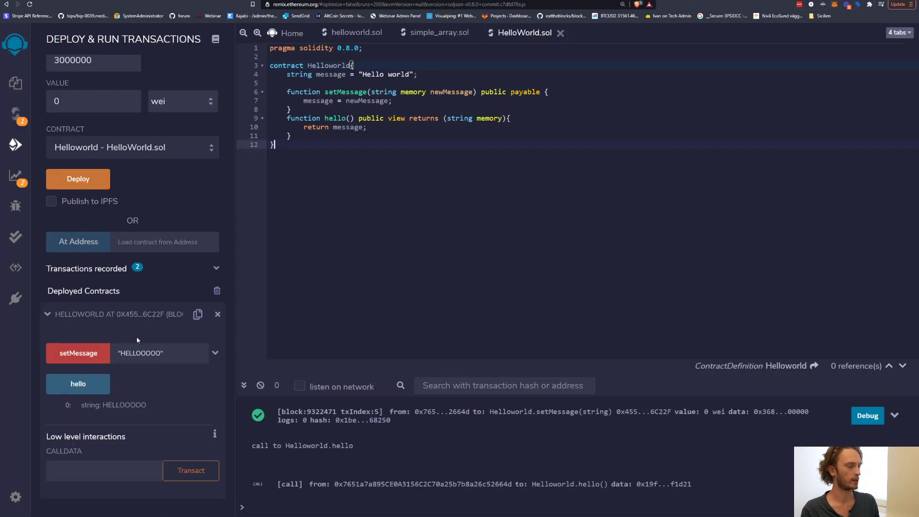
- Call hello on Helloworld, then send setMessage and confirm it in MetaMask
{"action": "left_click", "coordinate": [216, 354]}
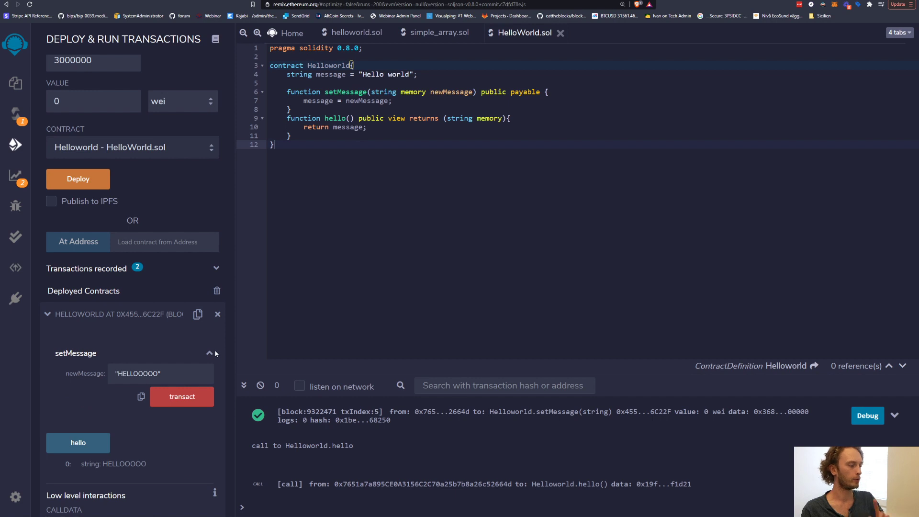
{"action": "left_click", "coordinate": [214, 351]}
{"action": "left_click", "coordinate": [78, 383]}
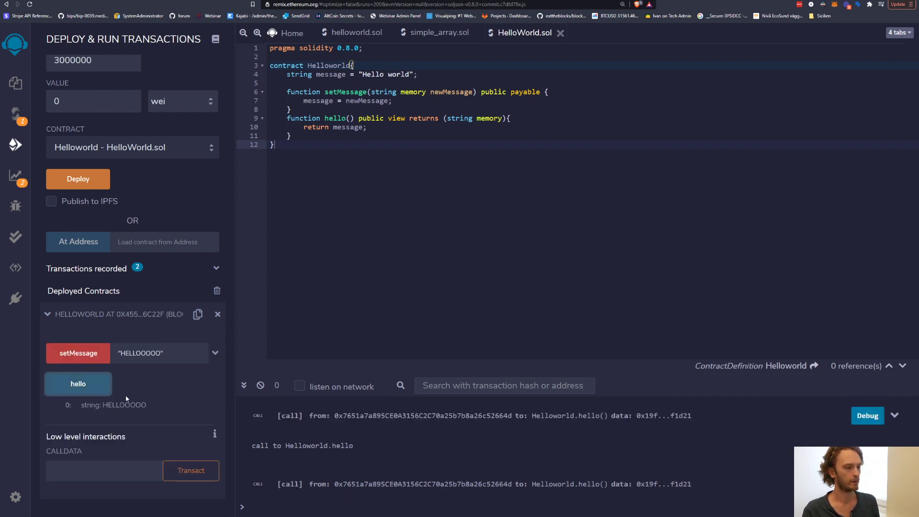
{"action": "left_click", "coordinate": [56, 362]}
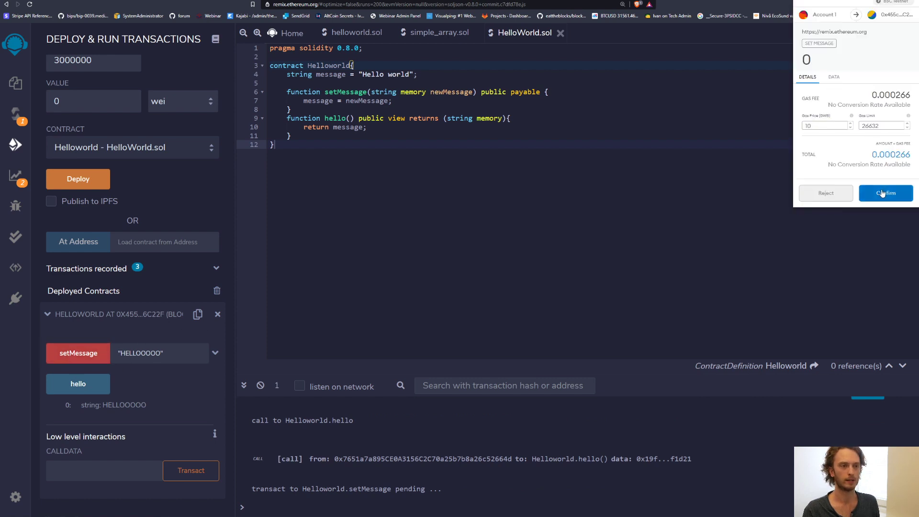
{"action": "left_click", "coordinate": [882, 194]}
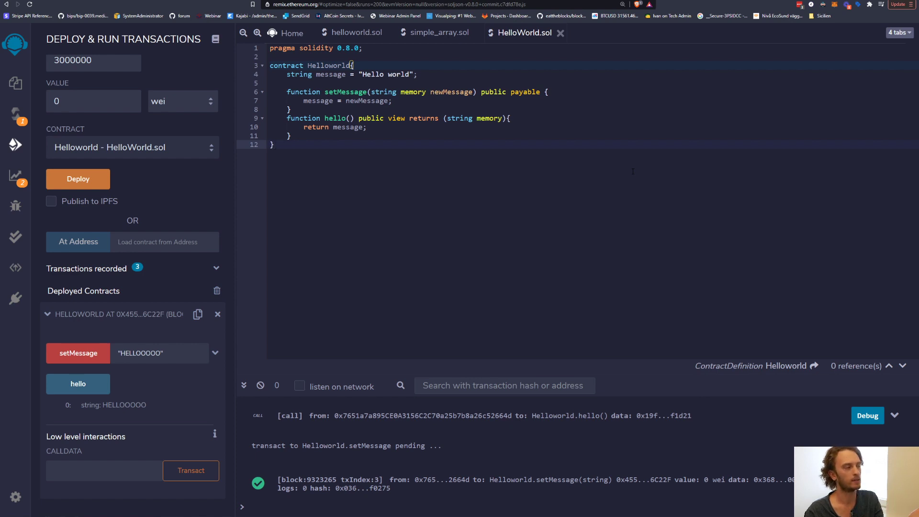
{"action": "scroll", "coordinate": [221, 209], "scroll_direction": "up", "scroll_amount": 3}
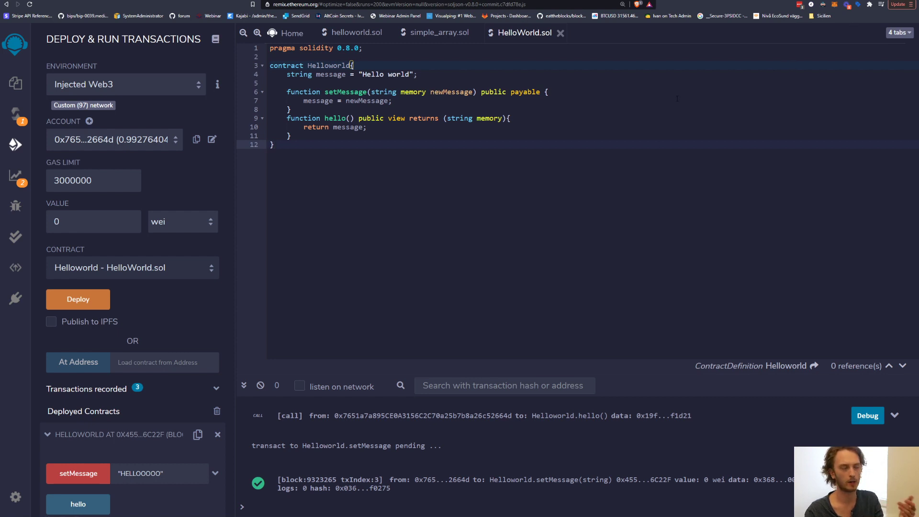
{"action": "left_click", "coordinate": [450, 136]}
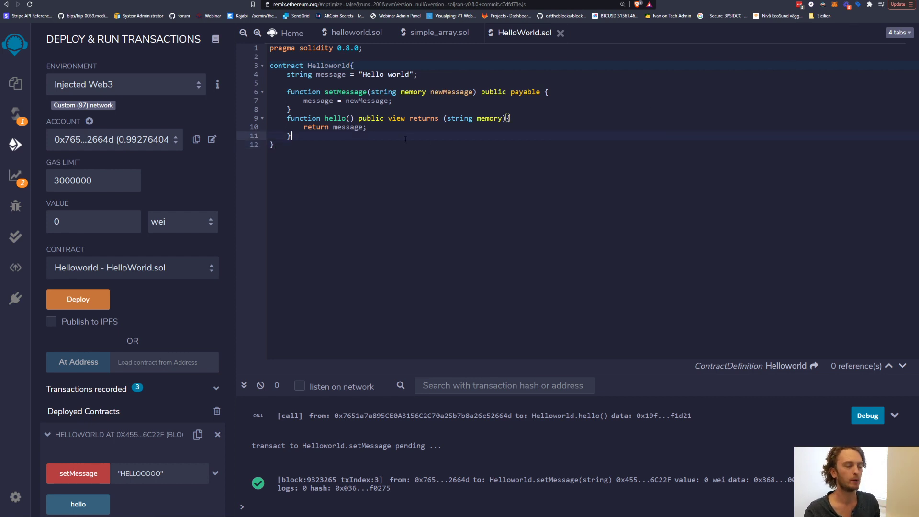
{"action": "left_click", "coordinate": [401, 145]}
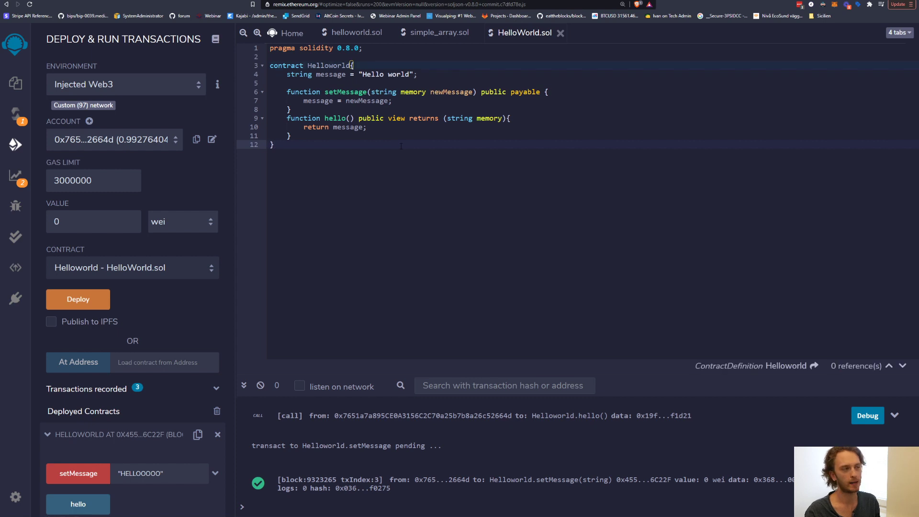